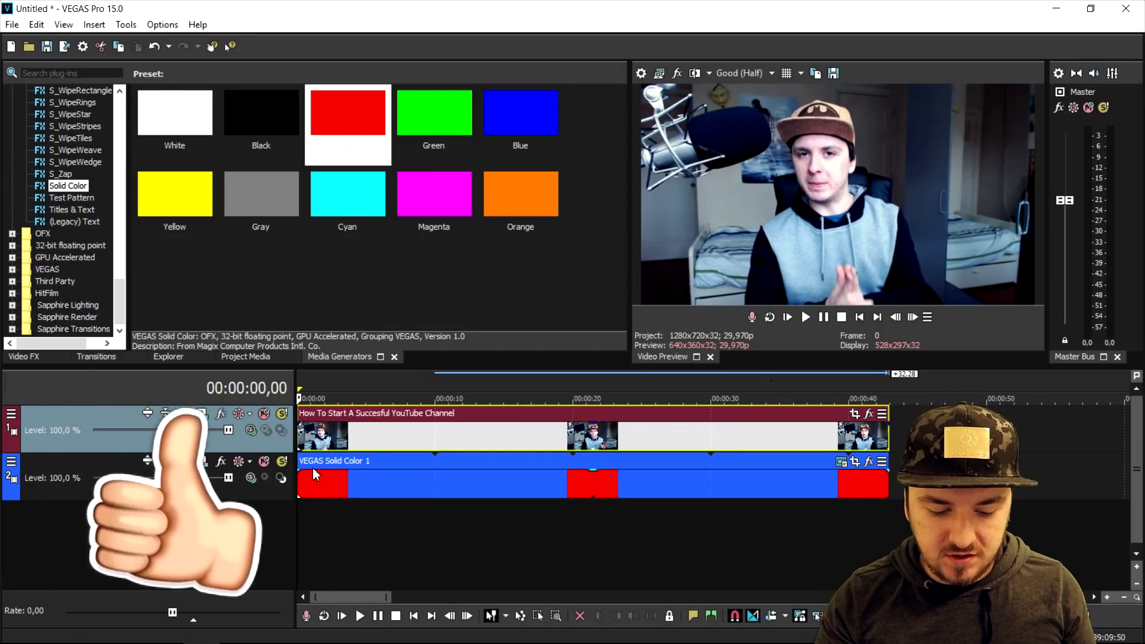
left_click_drag(338, 445, 448, 441)
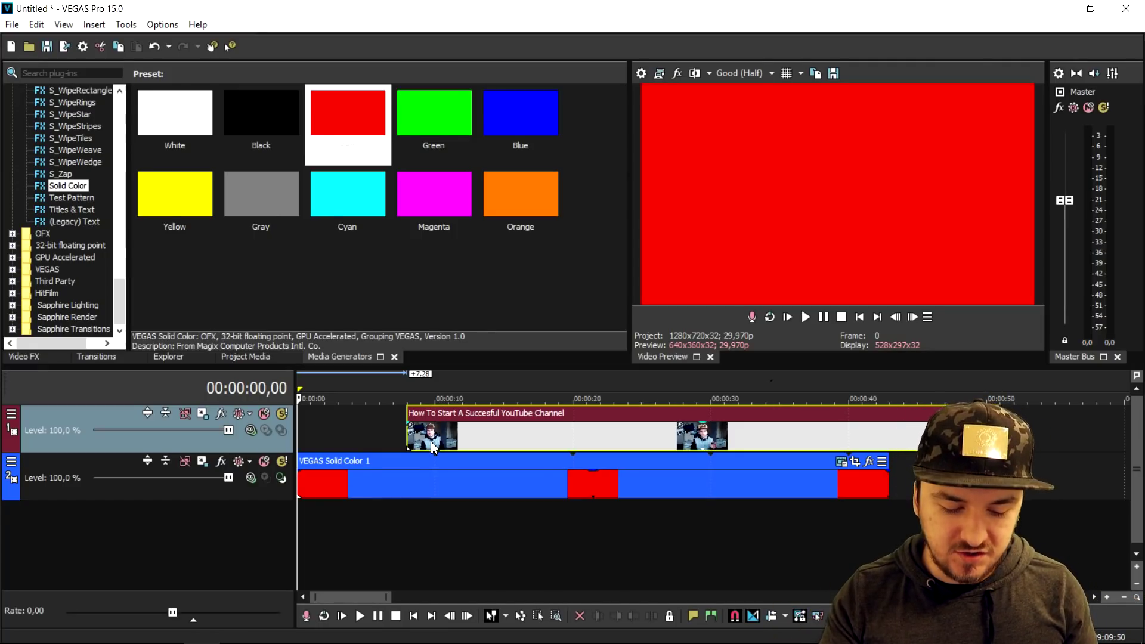
left_click_drag(430, 444, 321, 442)
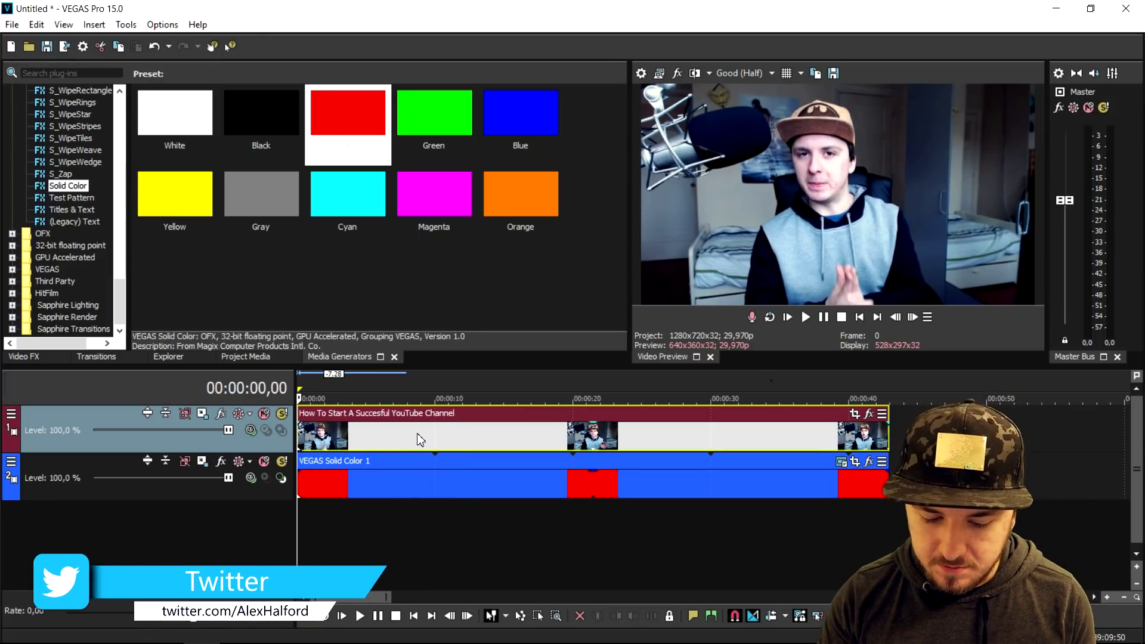
mouse_move(427, 439)
left_mouse_down()
mouse_move(460, 453)
mouse_move(467, 444)
mouse_move(415, 441)
left_mouse_up()
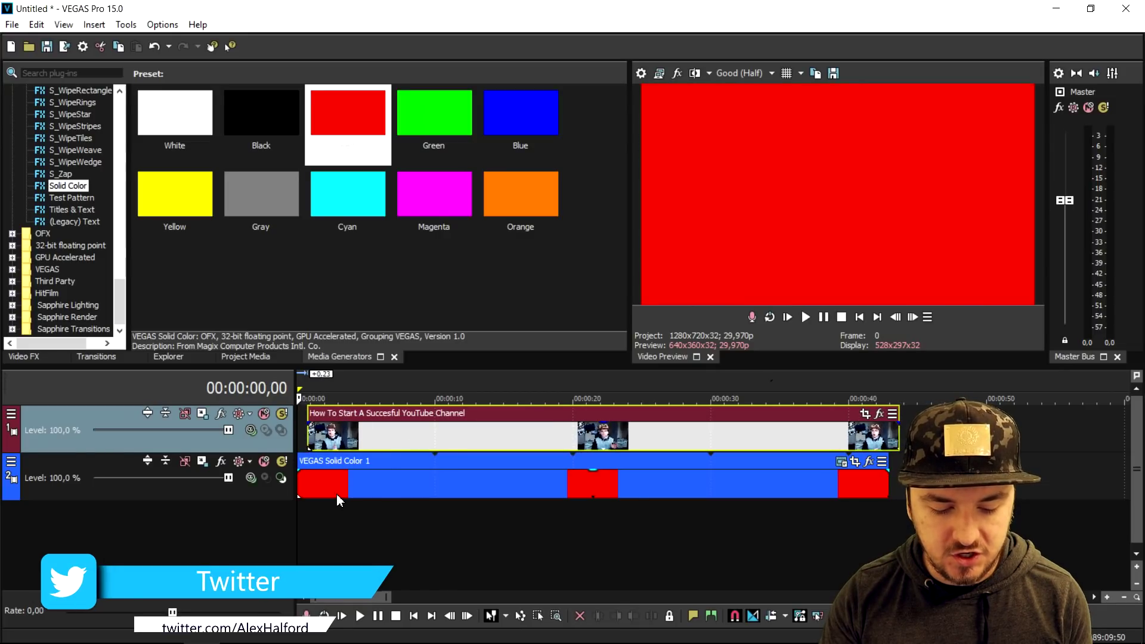
key("ctrl+z")
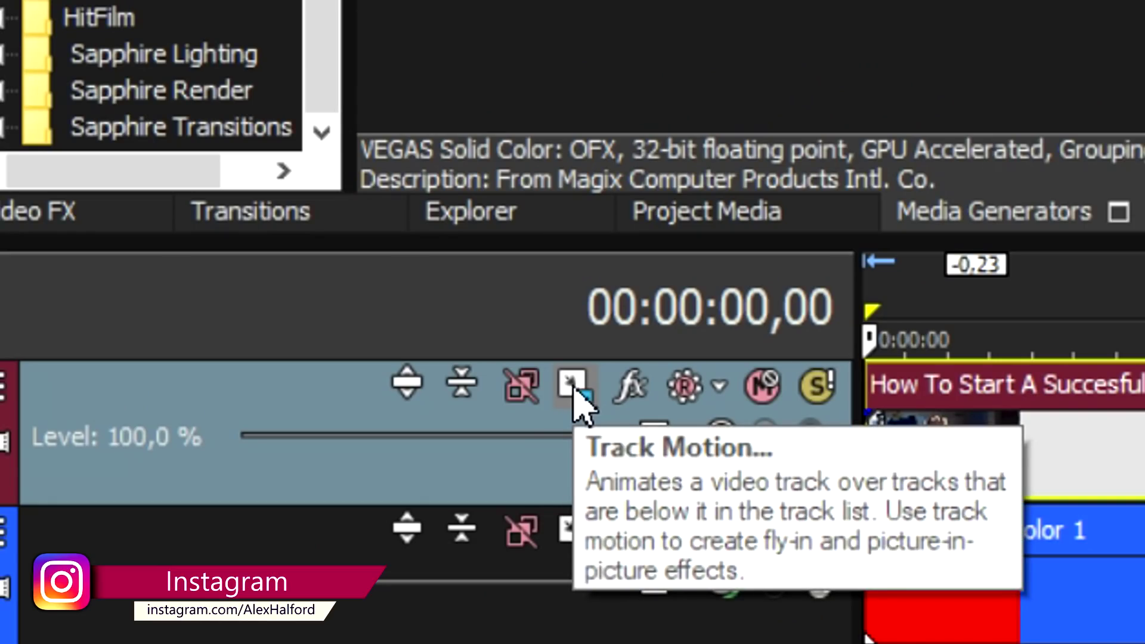
Shrink track 1's video to about half size and place it in the top-right corner.
left_click(572, 385)
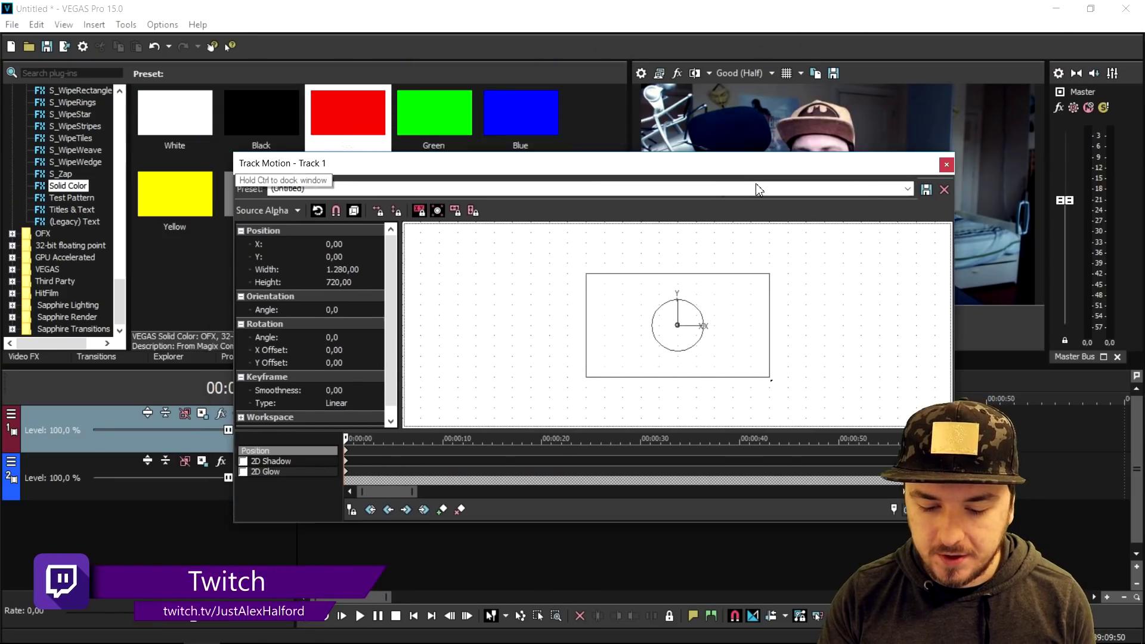
left_click_drag(756, 190, 789, 339)
left_click_drag(804, 424, 724, 440)
scroll(738, 448, "up", 2)
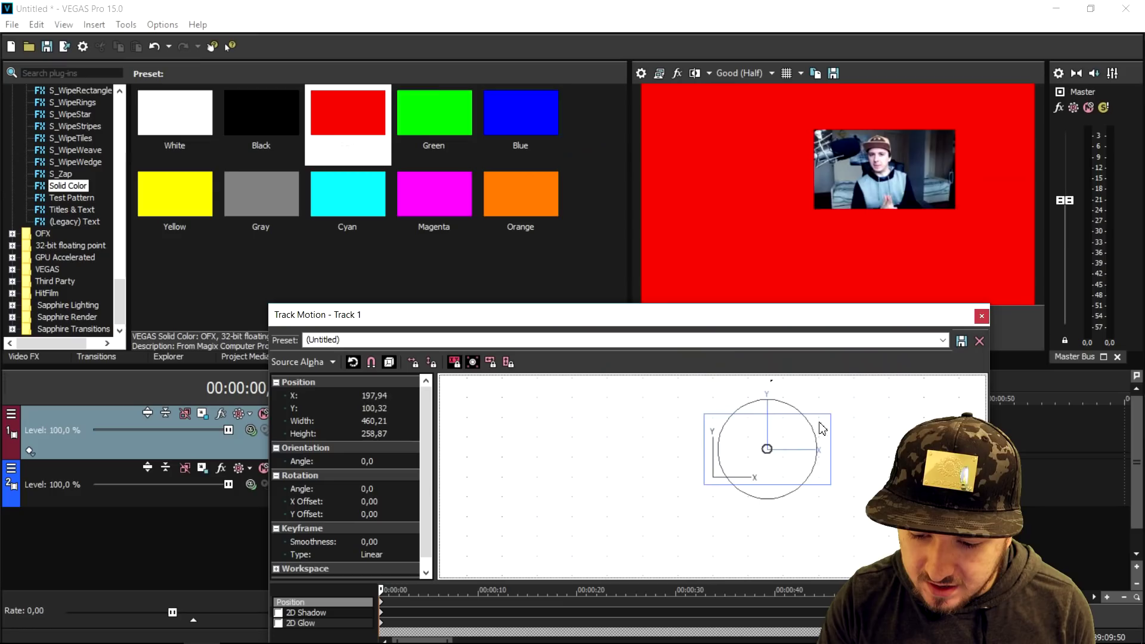
left_click_drag(817, 427, 878, 396)
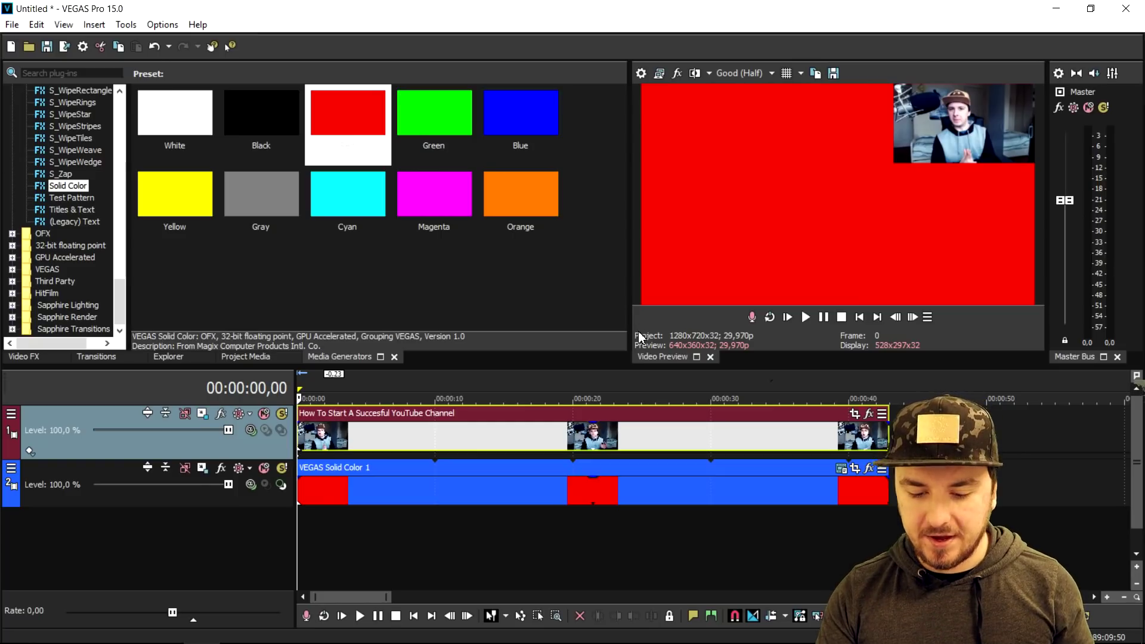
Insert a new empty video track at the top and move the clip up onto it.
right_click(912, 425)
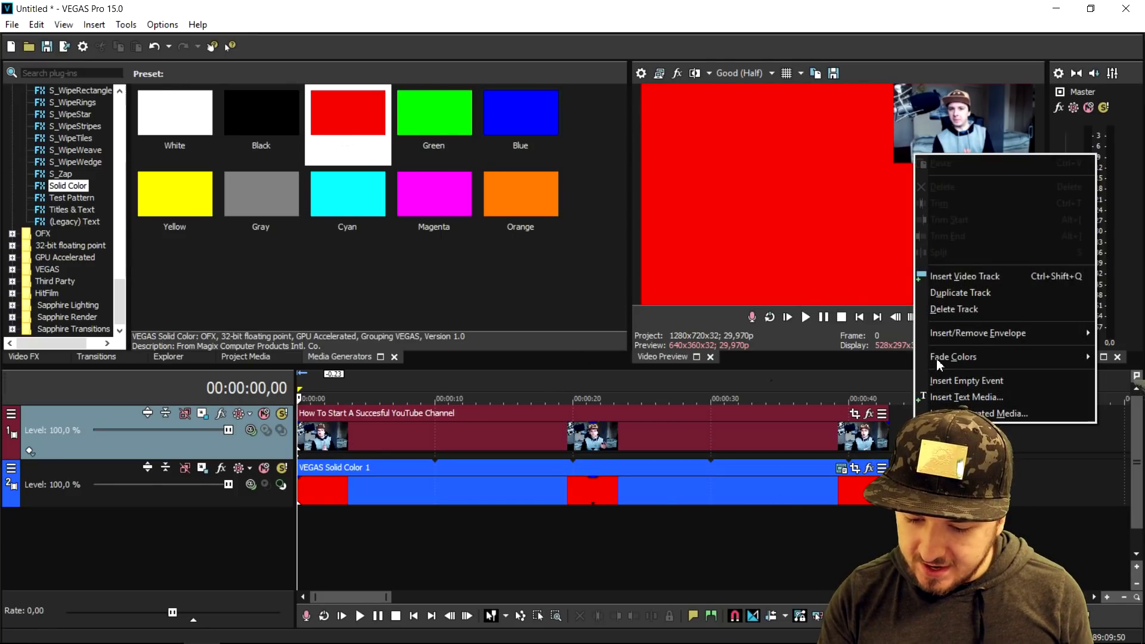
left_click(954, 273)
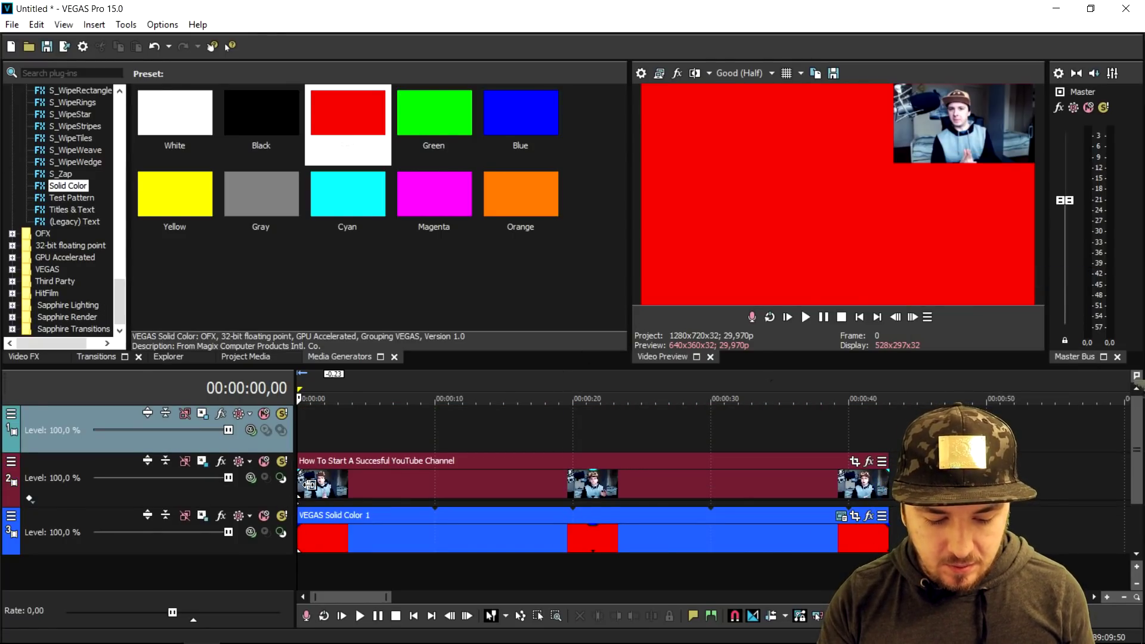
left_click_drag(321, 480, 320, 442)
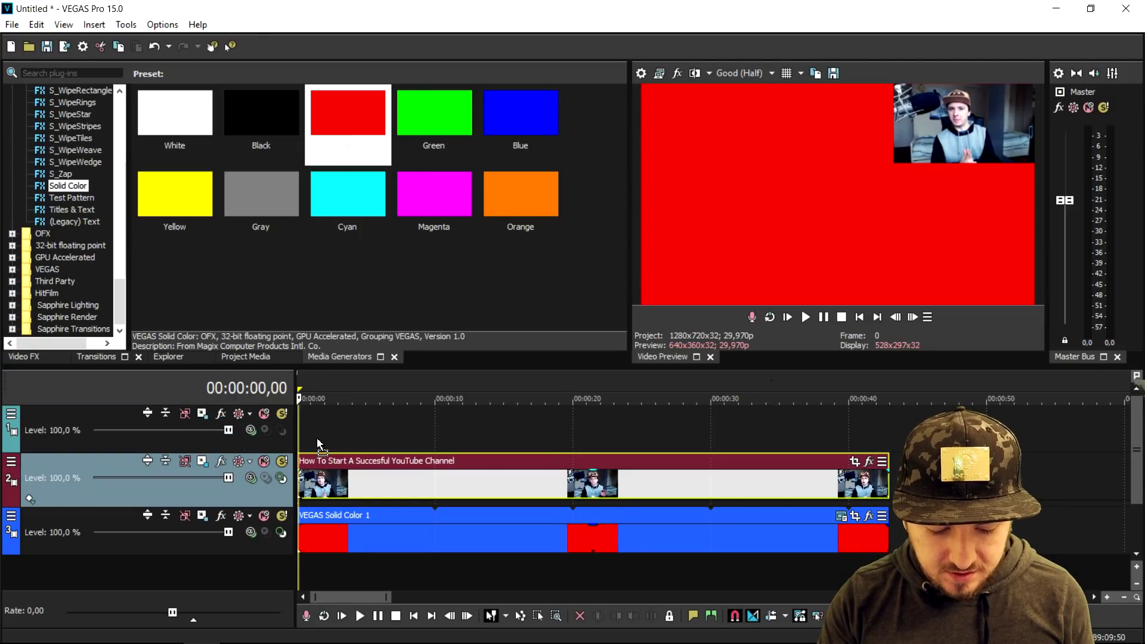
Resize the new top track's motion frame, then undo the last change to the clip.
left_click(203, 416)
left_click(202, 416)
left_click_drag(805, 424, 849, 408)
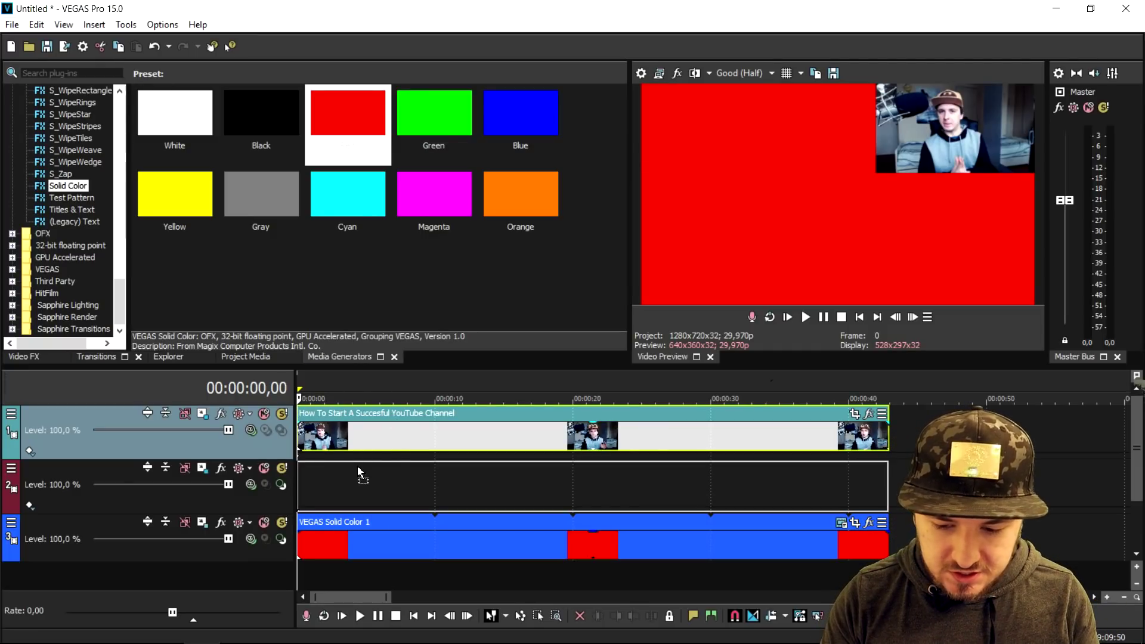
left_click(360, 474)
key("ctrl+z")
Move the clip back to track 2, split it at about 2 seconds, and lift the later part onto the top track.
left_click_drag(366, 450, 356, 480)
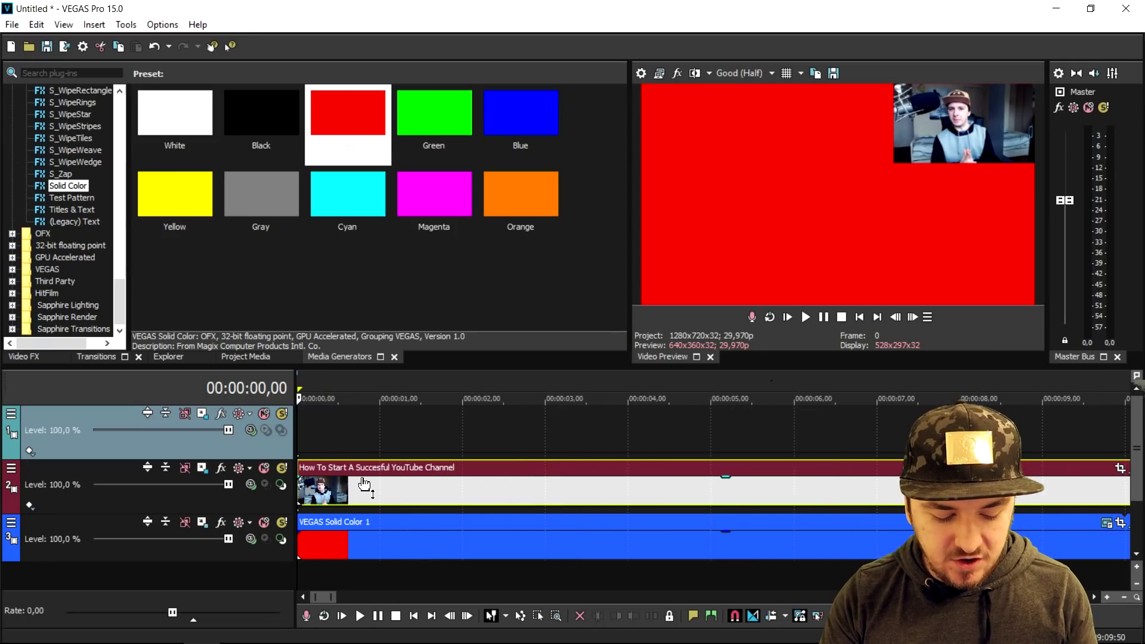
key("space")
scroll(354, 497, "up", 2)
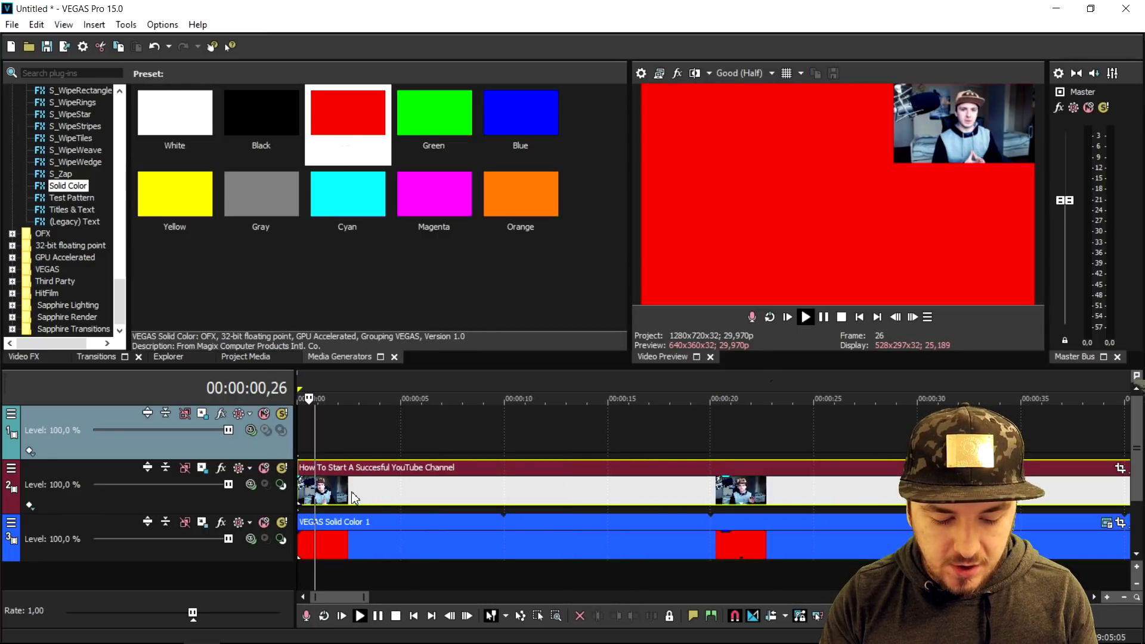
scroll(406, 498, "up", 3)
key("s")
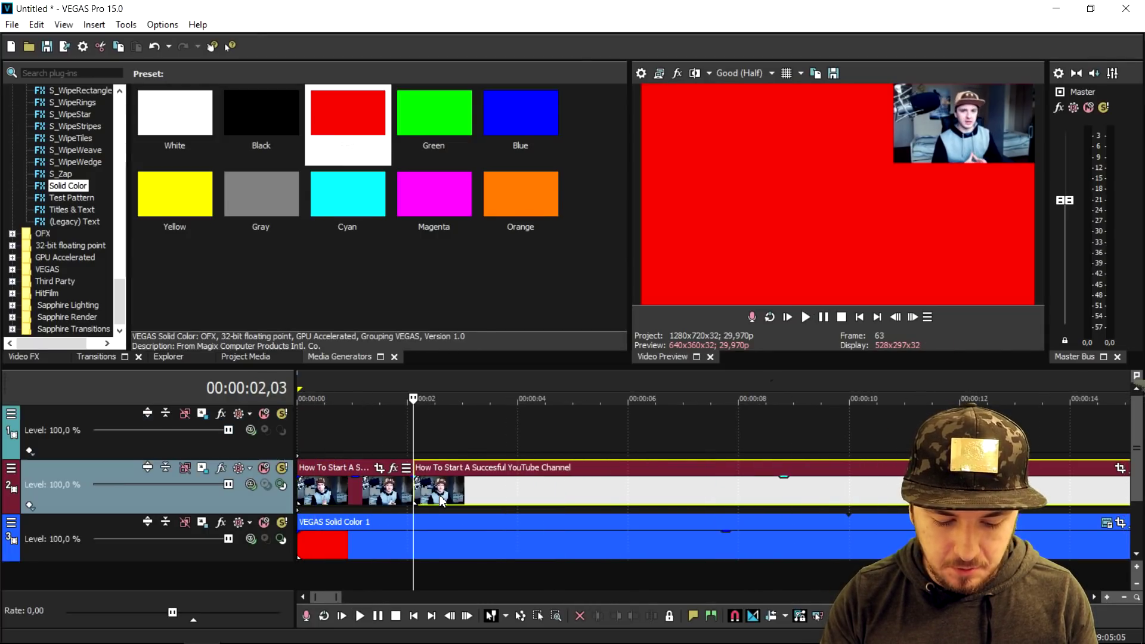
left_click_drag(457, 498, 466, 450)
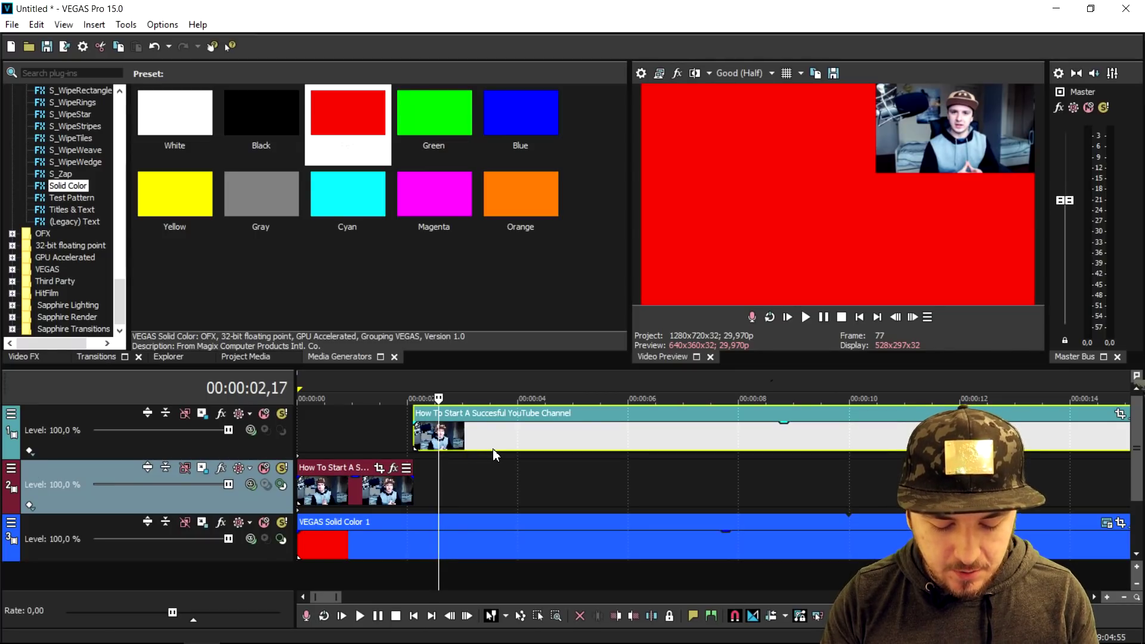
Split the top-track piece at about 4 seconds and move the part after 4 seconds back to track 2.
key("space")
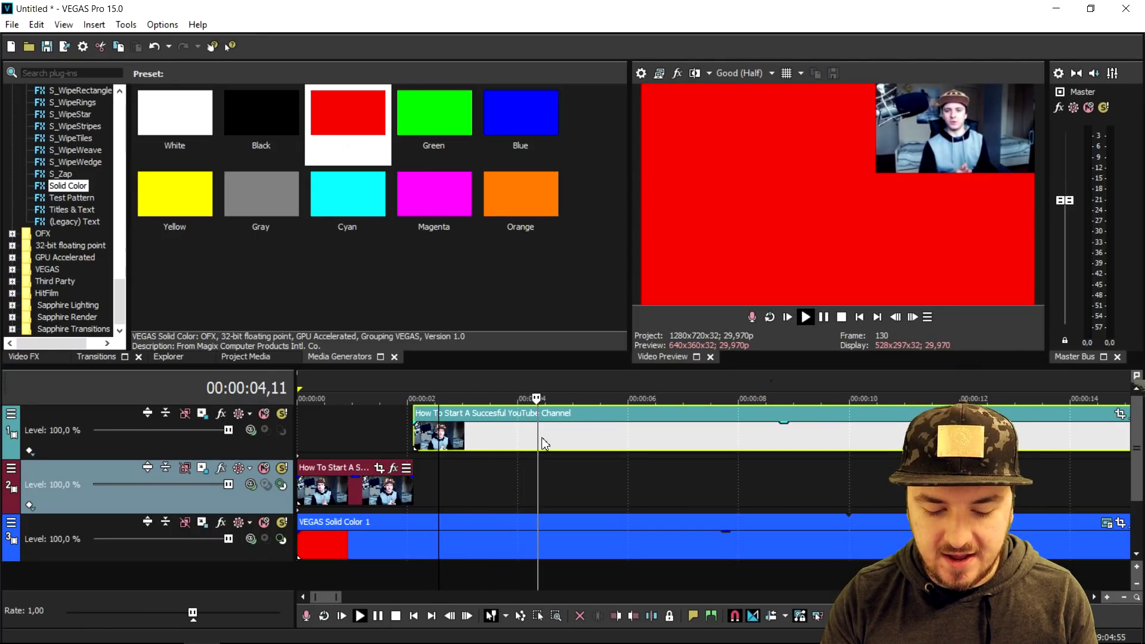
key("Return")
left_click(470, 447)
key("s")
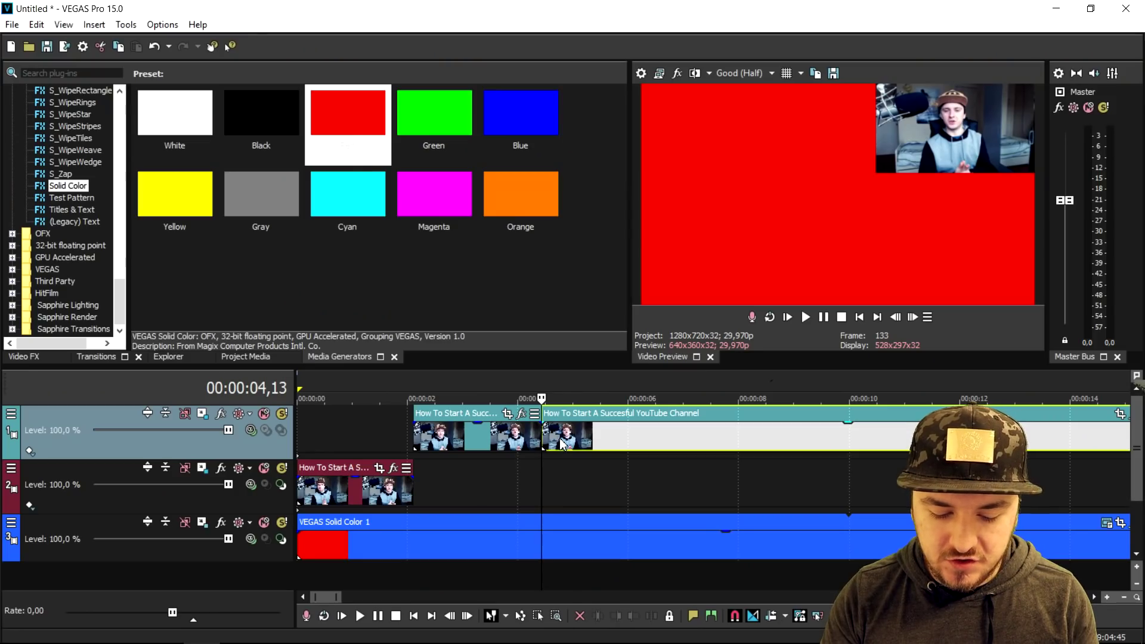
key("Right")
key("Right")
key("Right")
key("Right")
key("Right")
key("Right")
key("Right")
key("Right")
key("Right")
key("Right")
left_click_drag(598, 448, 587, 495)
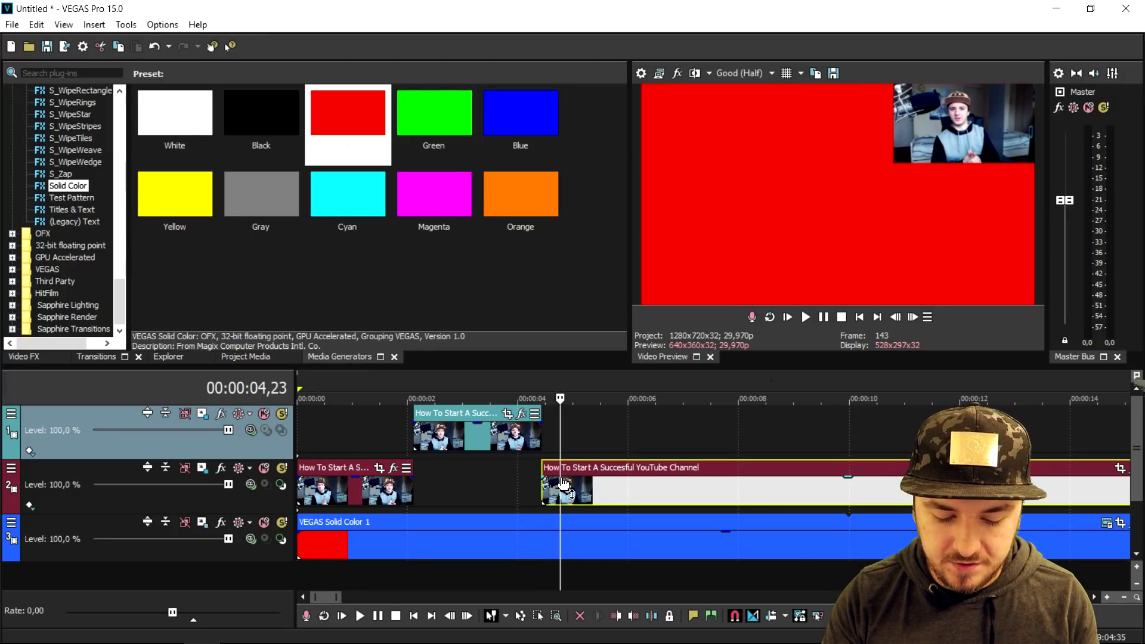
Play the result from the start and again from about 4 seconds.
left_click(859, 321)
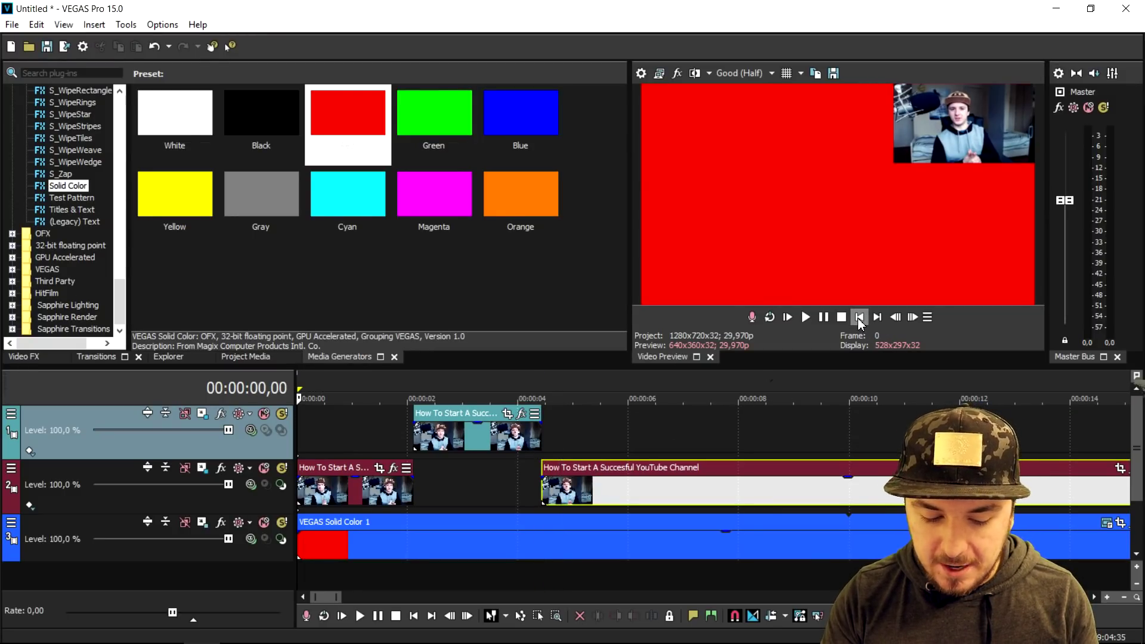
key("space")
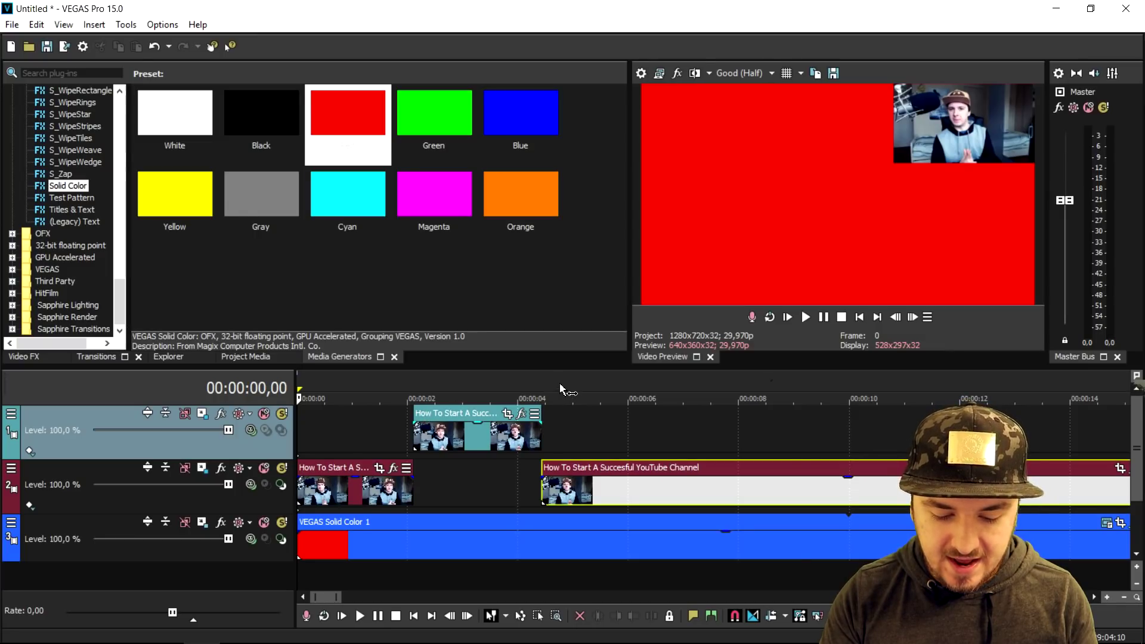
left_click(540, 375)
key("space")
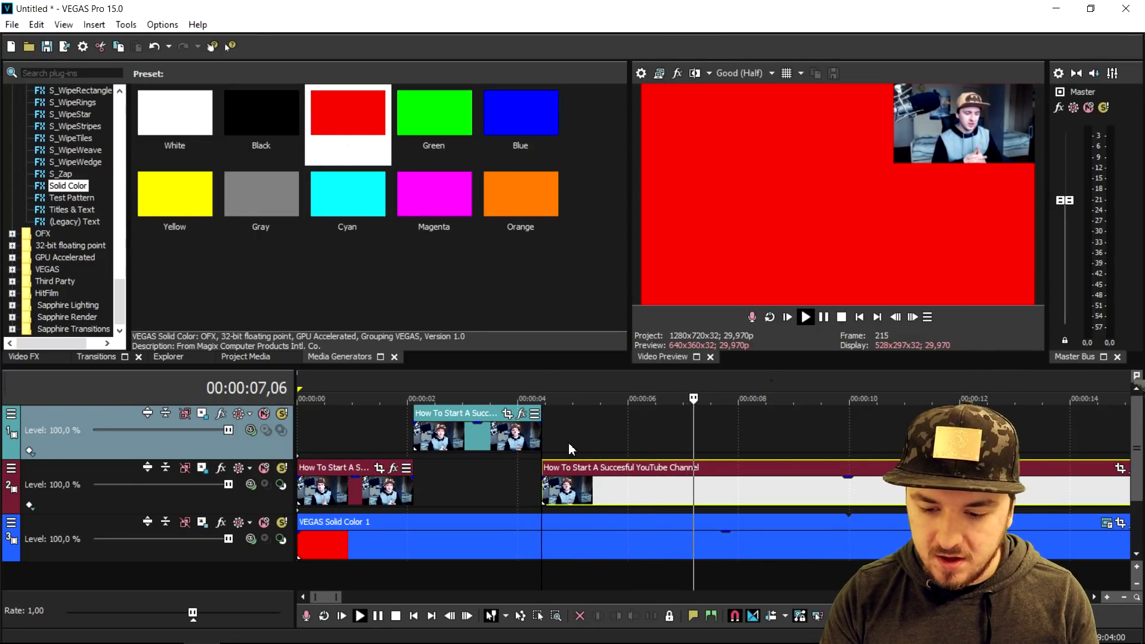
key("space")
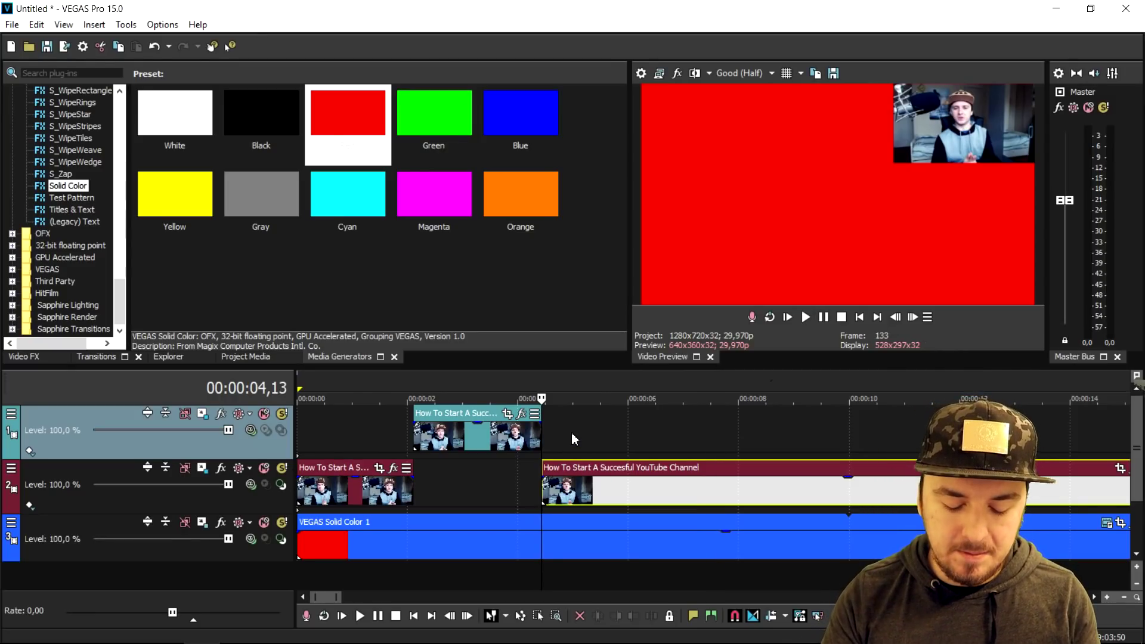
Insert a new empty video track at the top and move the clip up onto it.
right_click(563, 416)
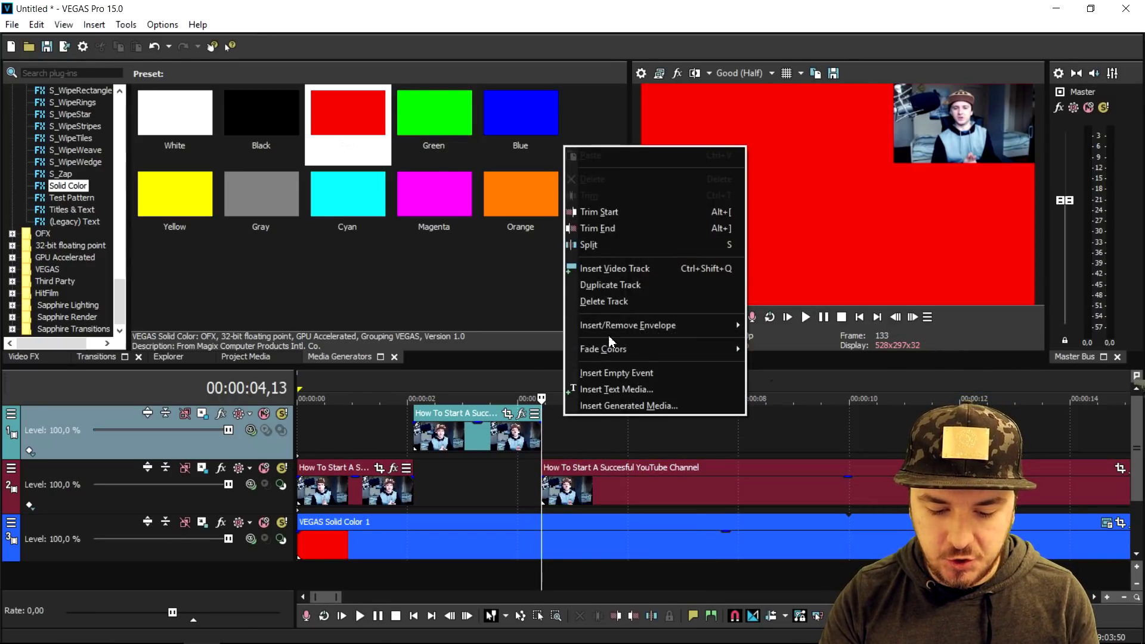
left_click(641, 268)
left_click_drag(620, 448, 614, 448)
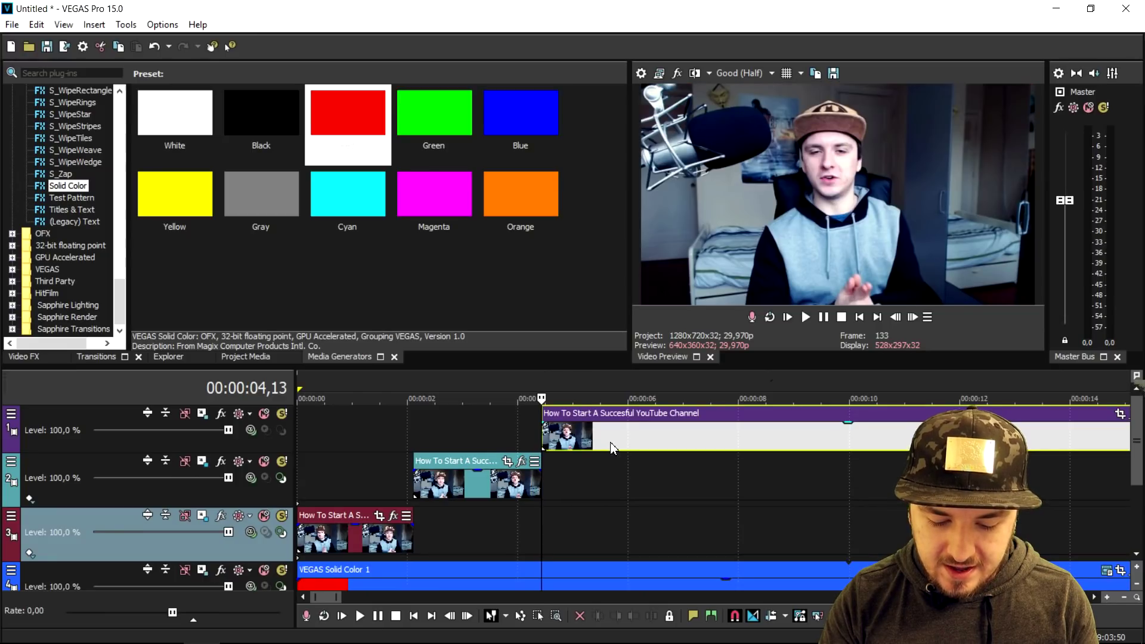
scroll(592, 436, "up", 4)
Split the top clip at 00:00:07 and move the right part down to track 3.
key("space")
scroll(712, 465, "down", 4)
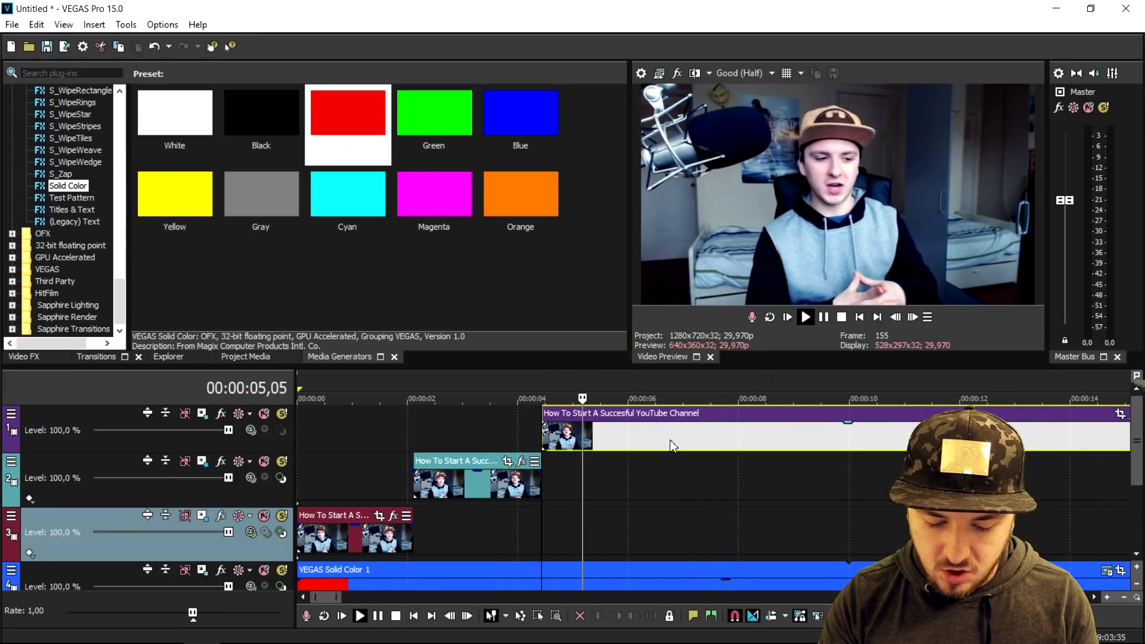
left_click(684, 446)
key("s")
left_click_drag(710, 448, 710, 519)
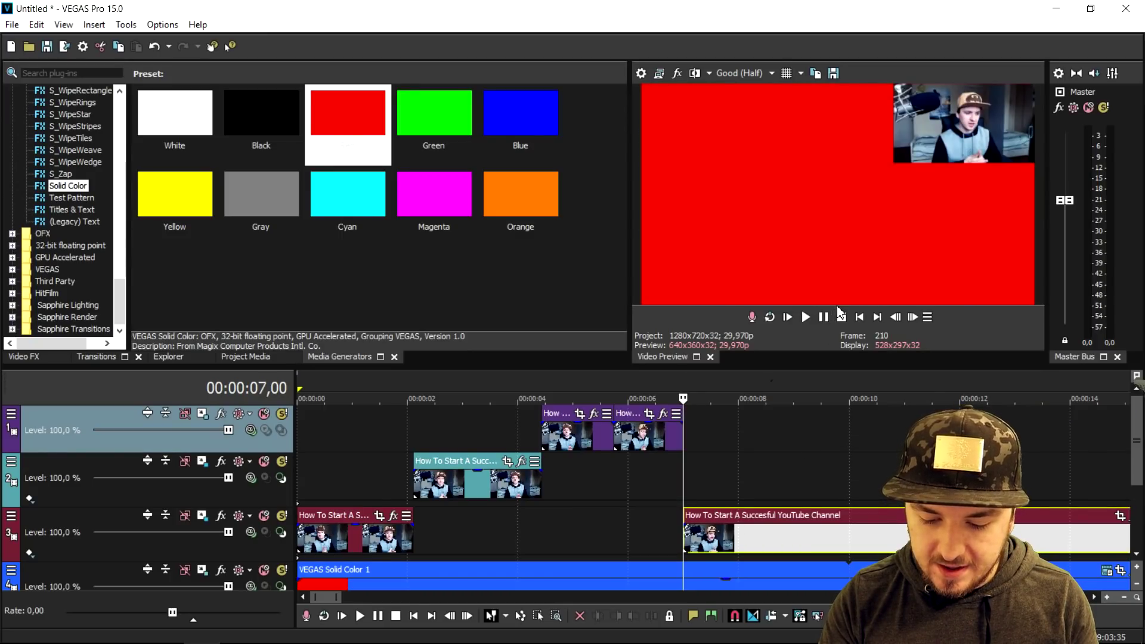
Play the project from the beginning and place the playhead at track 3's clip start.
left_click(859, 316)
key("space")
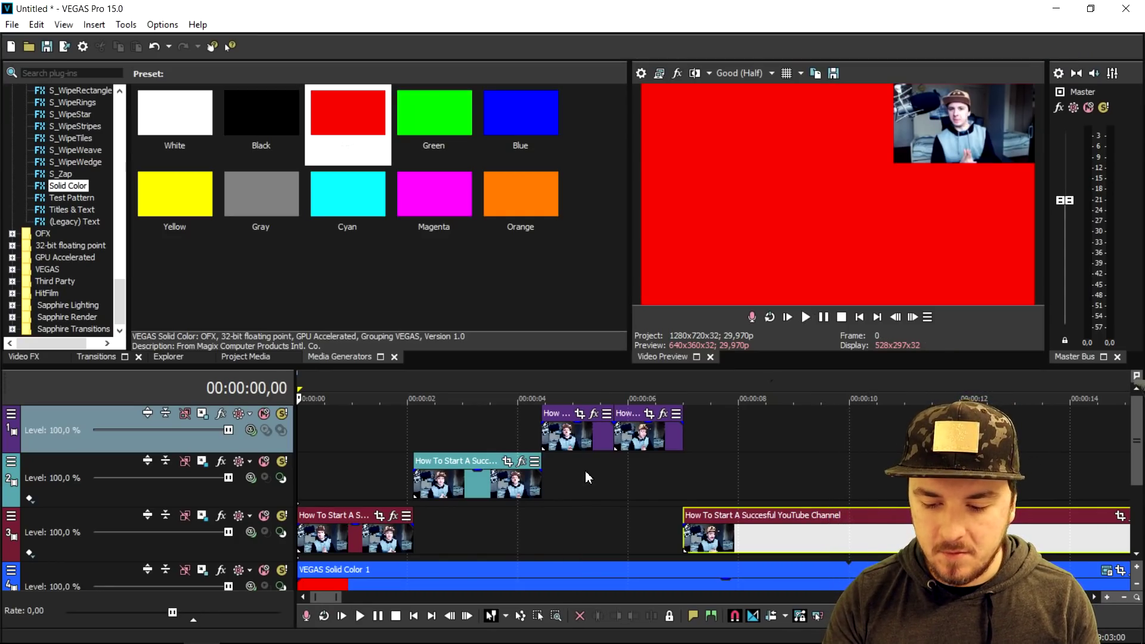
scroll(586, 471, "down", 3)
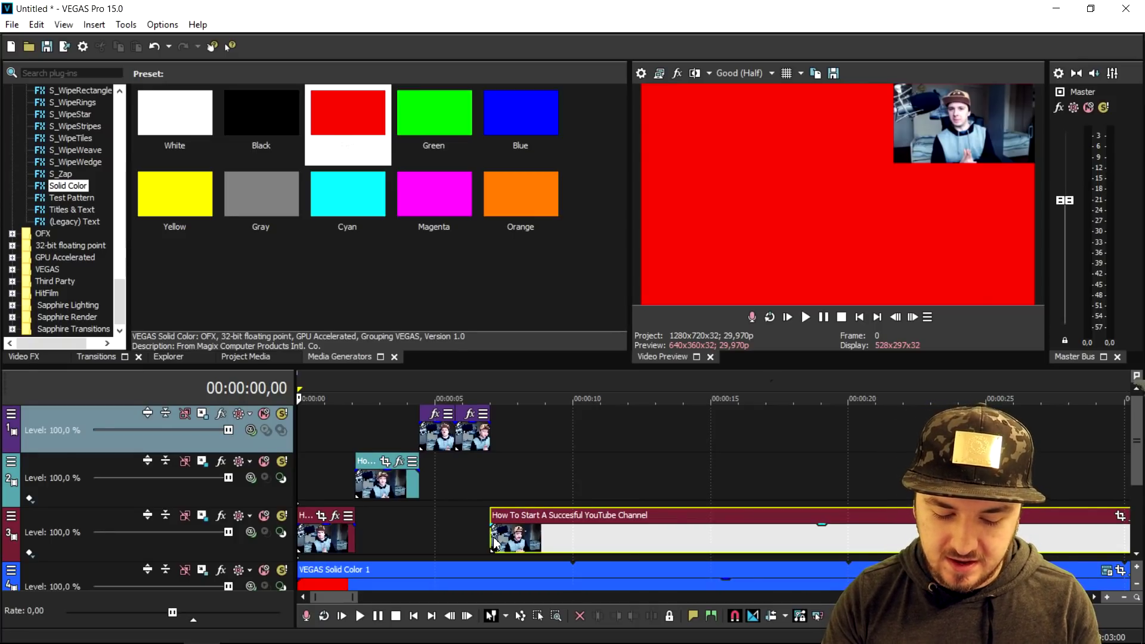
scroll(562, 491, "up", 3)
left_click(610, 523)
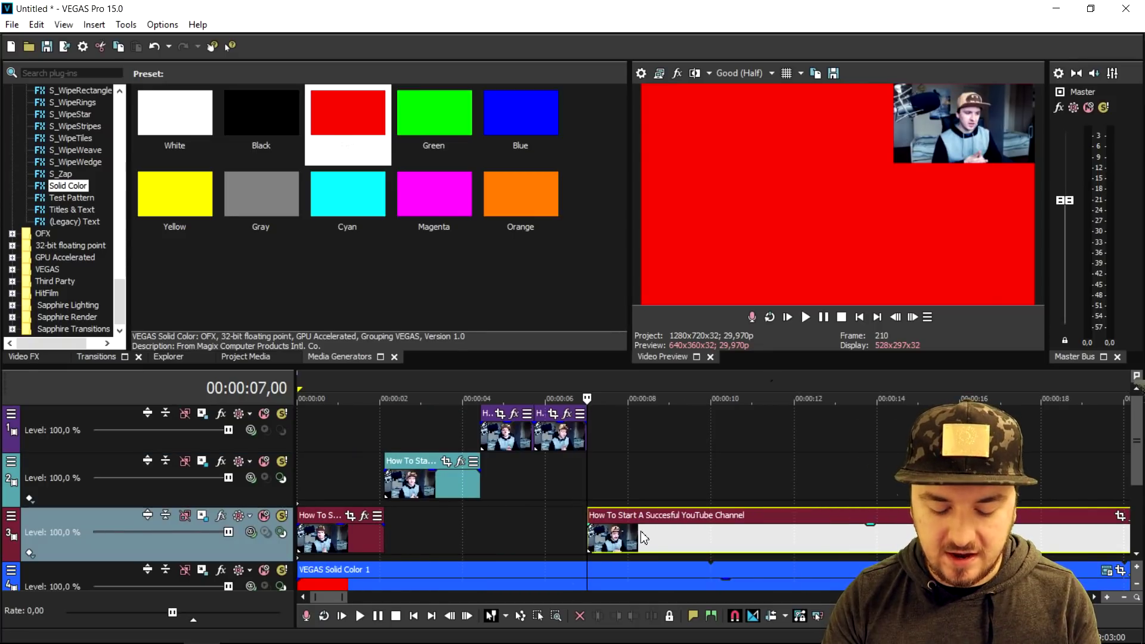
Insert another empty top video track and move track 4's clip up onto it.
right_click(618, 427)
left_click(680, 273)
left_click_drag(648, 577, 645, 426)
Split the top clip at 00:00:08,19 and move the short front piece down to track 4.
key("space")
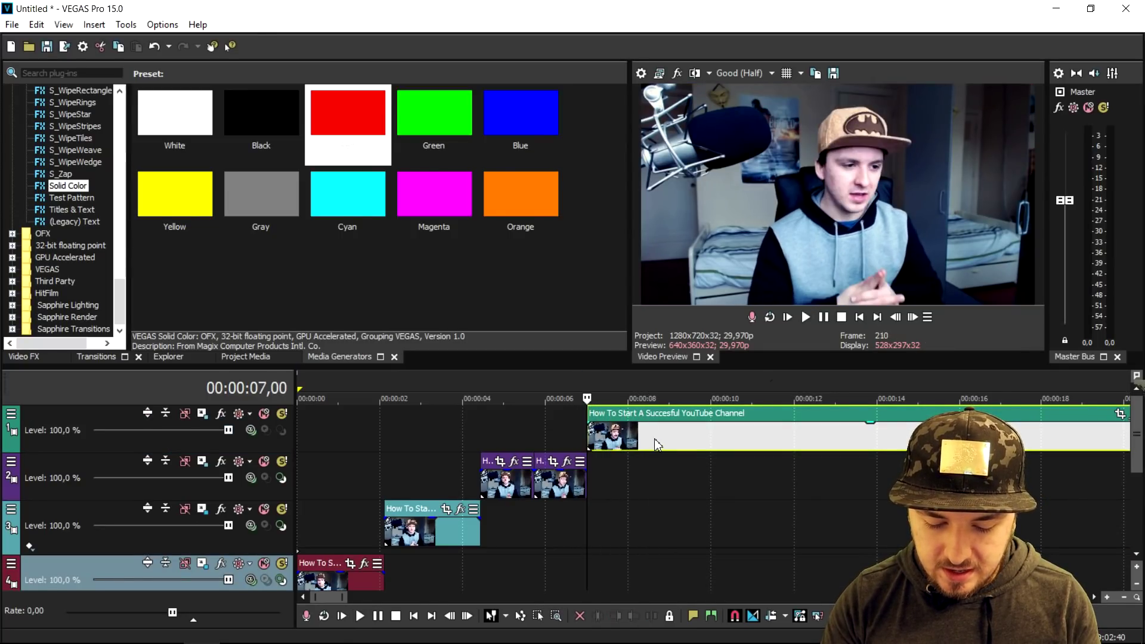
key("Return")
left_click(645, 441)
key("s")
left_click_drag(612, 442, 613, 581)
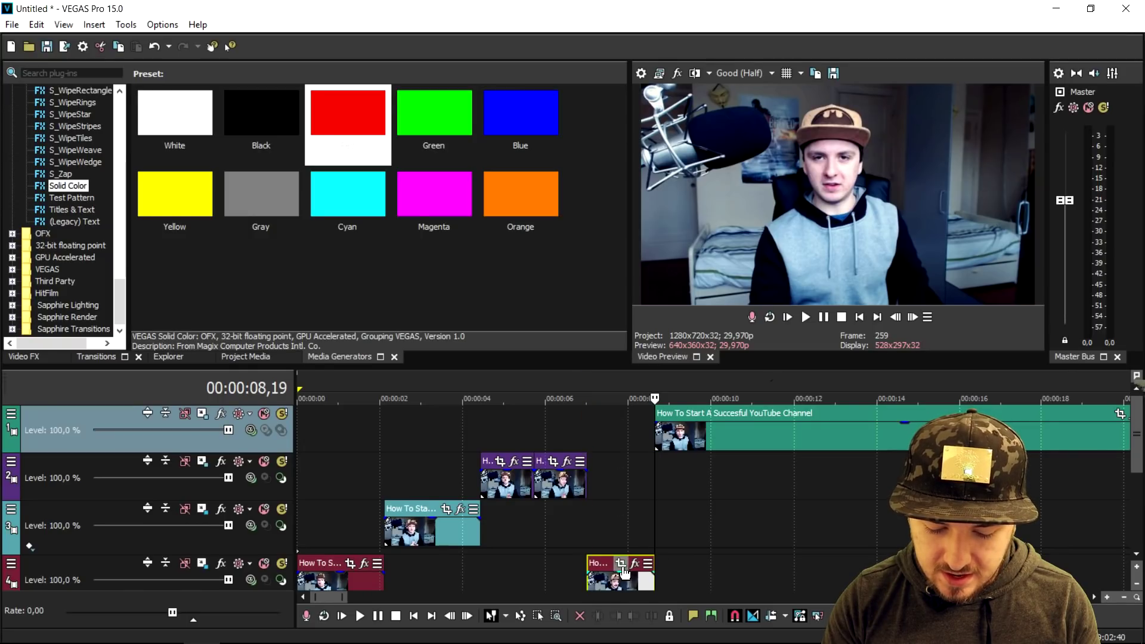
left_click(663, 441)
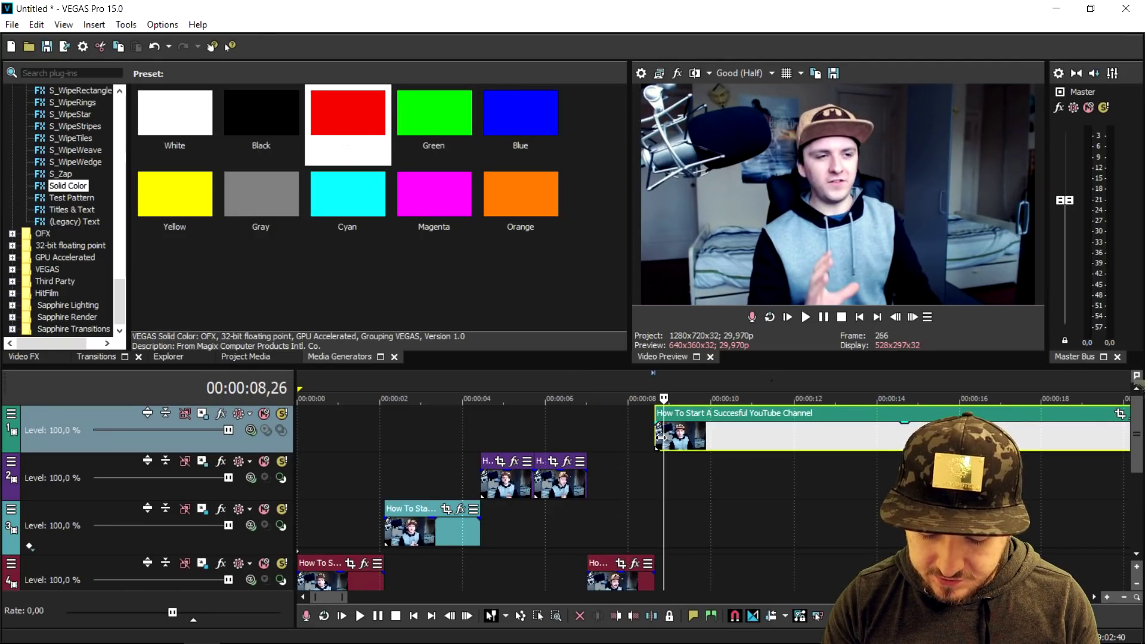
left_click(660, 435)
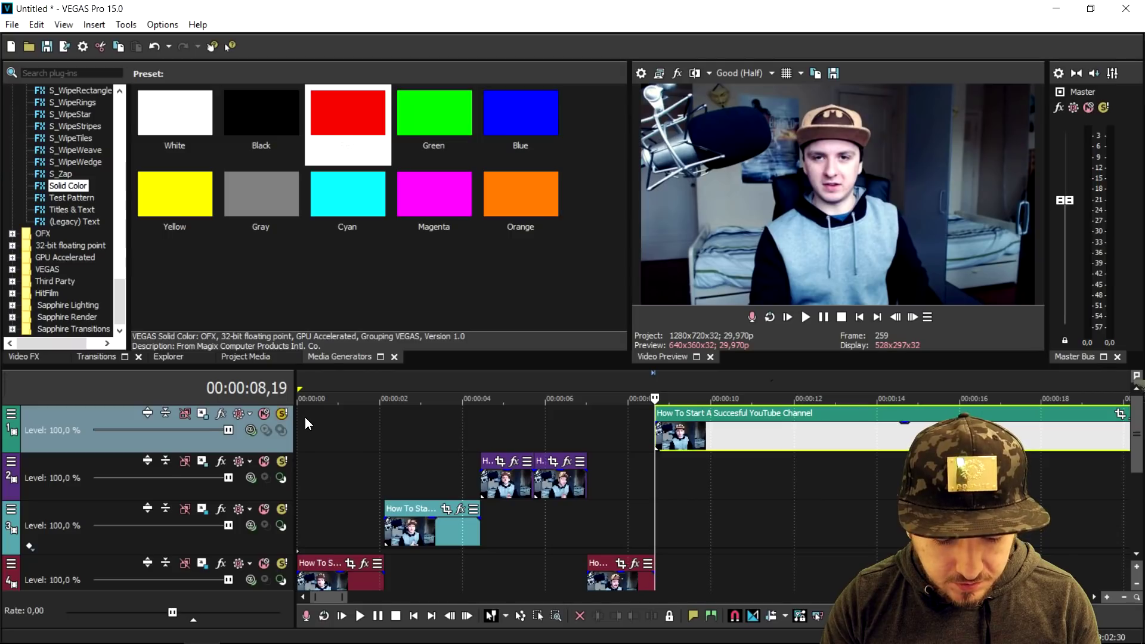
Shrink track 1's picture to a centred 626×352 inset via Track Motion.
left_click(202, 414)
left_click_drag(800, 429, 749, 443)
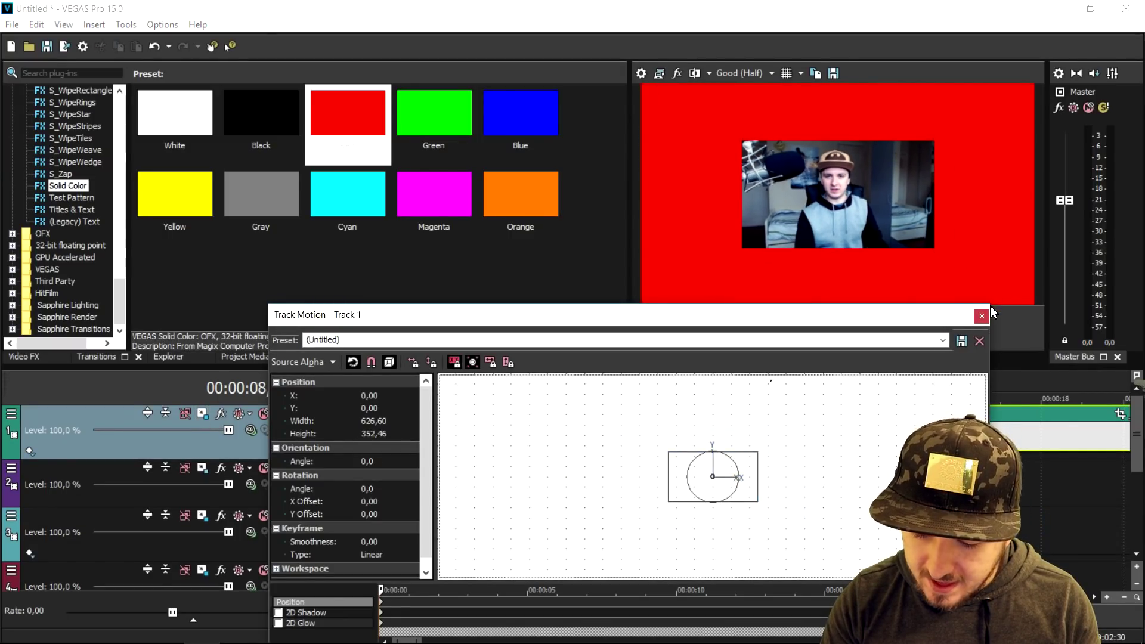
left_click(982, 316)
Move the long clip starting at 00:00:10,27 down to track 4.
left_click(748, 444)
scroll(800, 455, "down", 1)
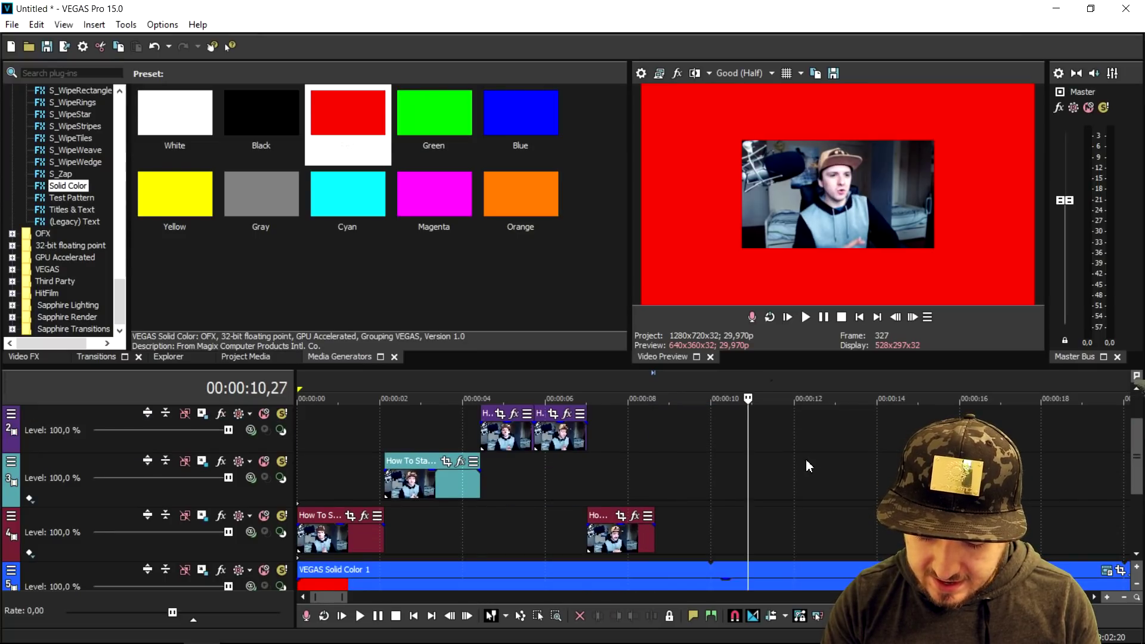
scroll(806, 459, "up", 1)
left_click_drag(805, 435, 811, 557)
scroll(788, 502, "up", 1)
Select the short clip on track 1 and open its Event Pan/Crop editor.
left_click(684, 429)
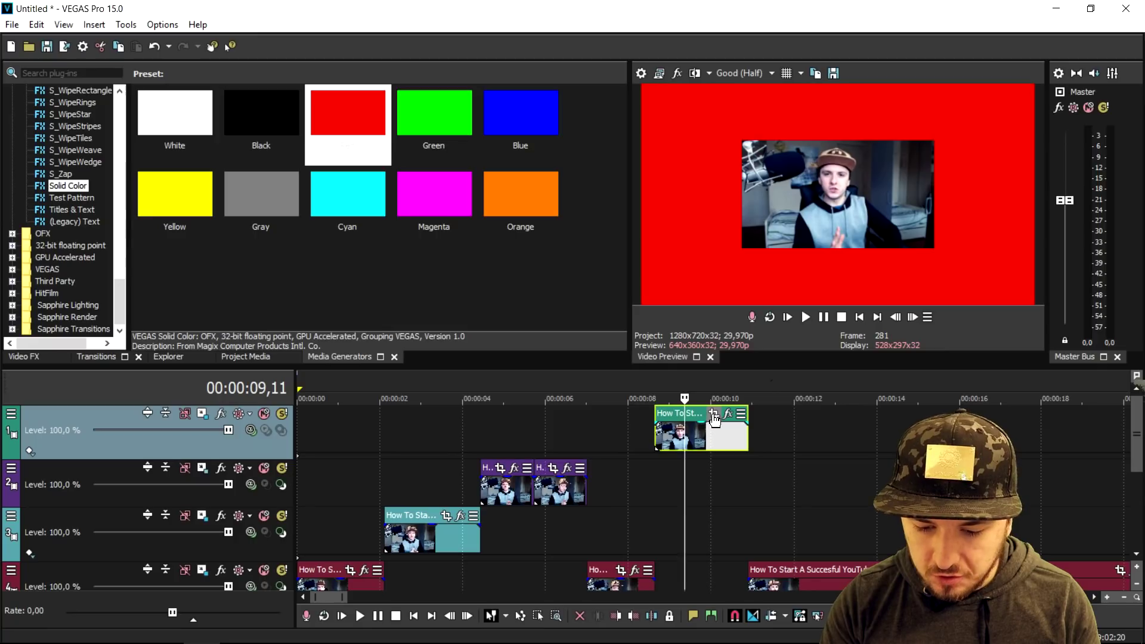
left_click(727, 413)
left_click(616, 335)
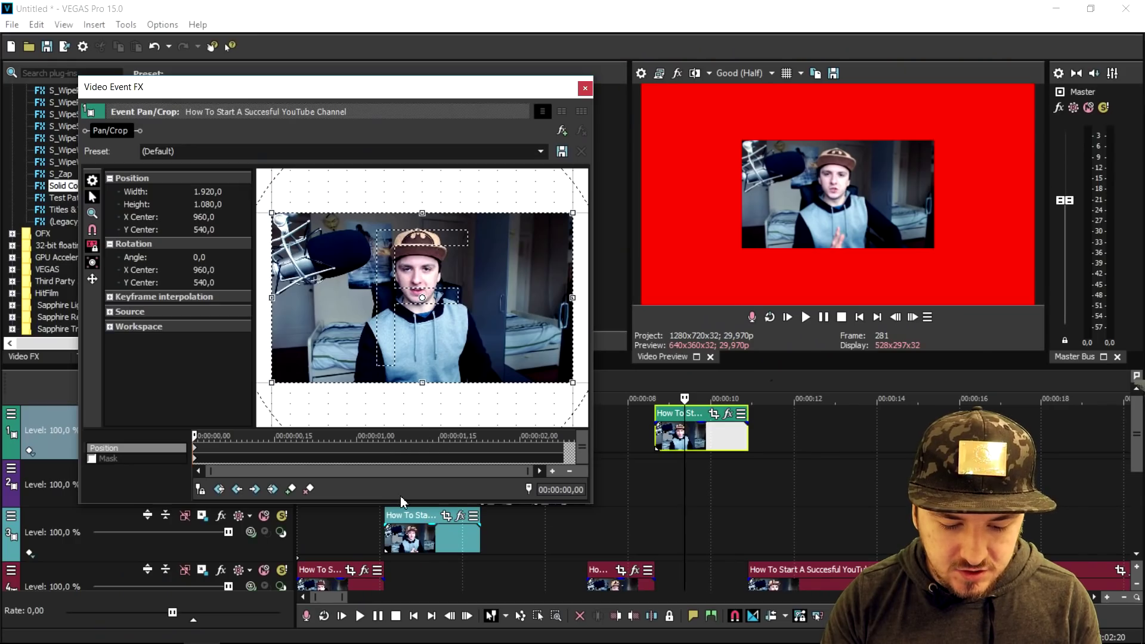
At the clip's end keyframe, rotate the picture about −361° with a slight zoom, then preview from the start.
left_click(560, 456)
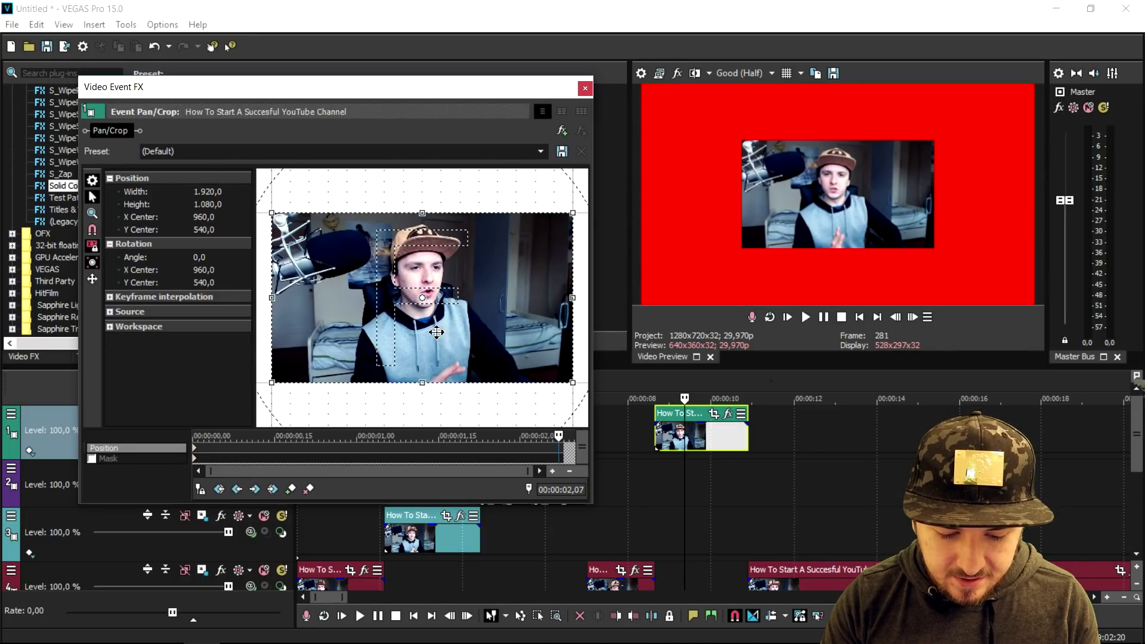
left_click_drag(436, 411, 327, 276)
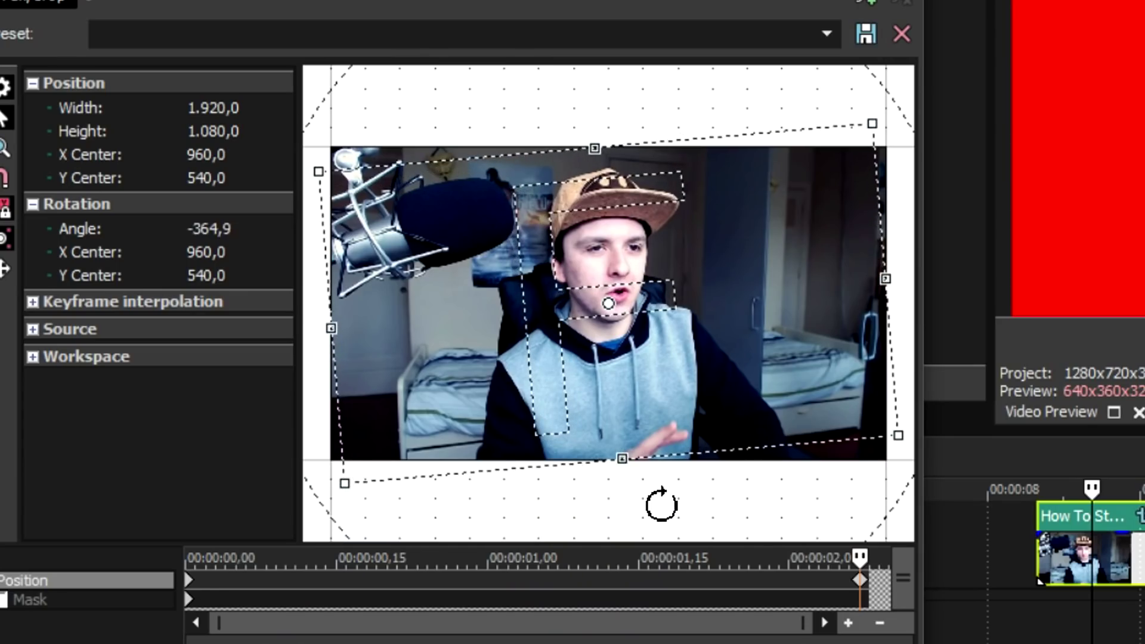
left_click_drag(658, 501, 648, 508)
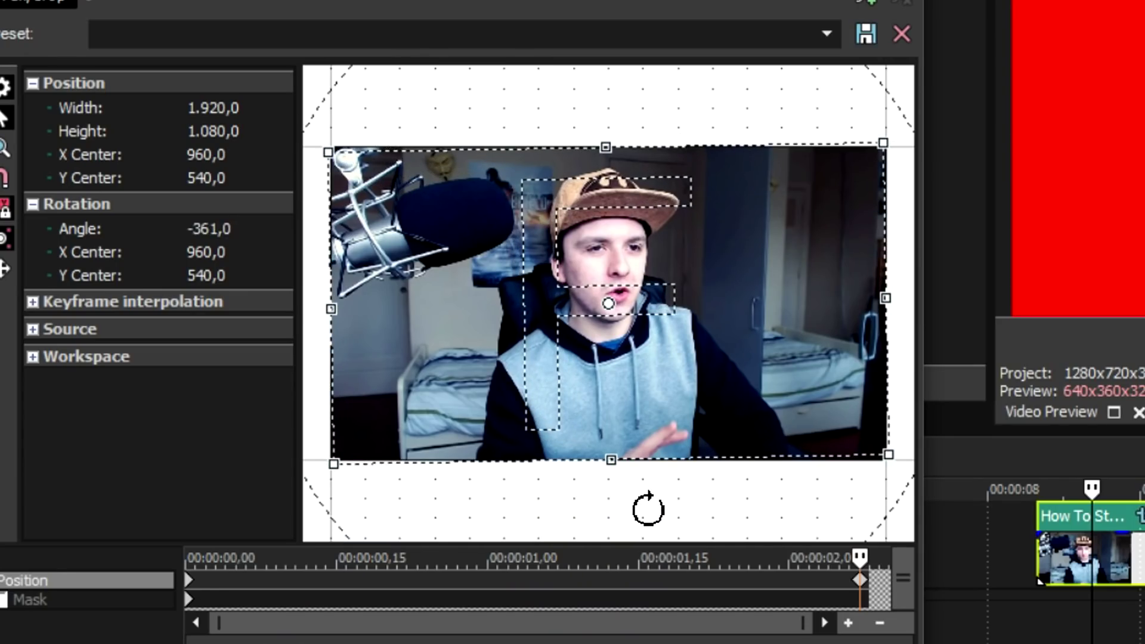
left_click_drag(884, 143, 879, 152)
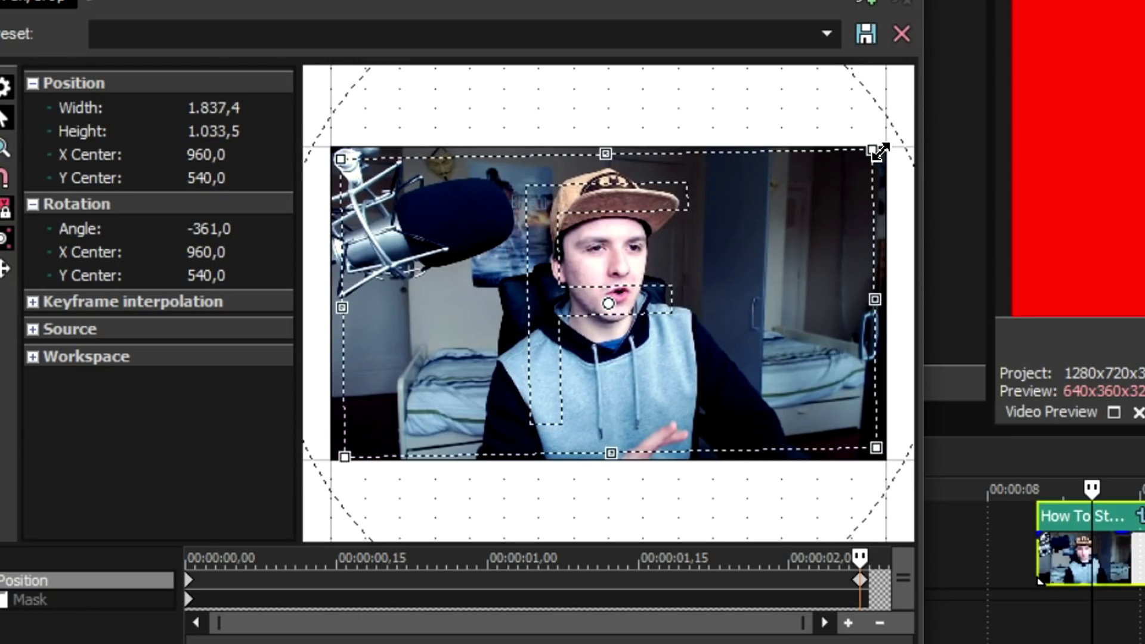
left_click_drag(771, 511, 769, 517)
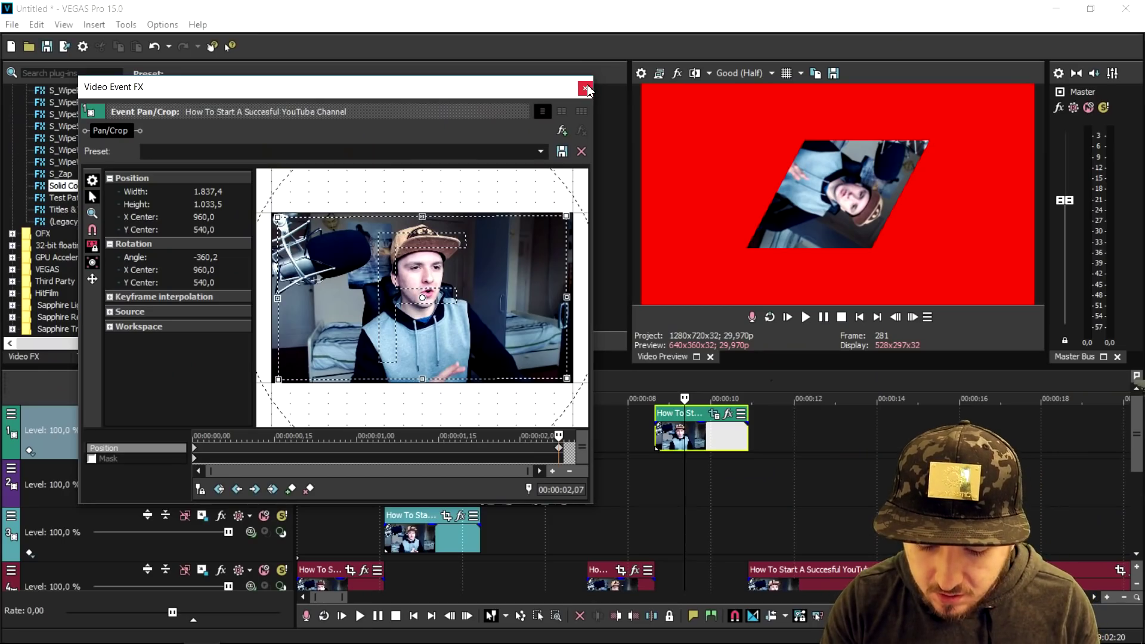
left_click(906, 3)
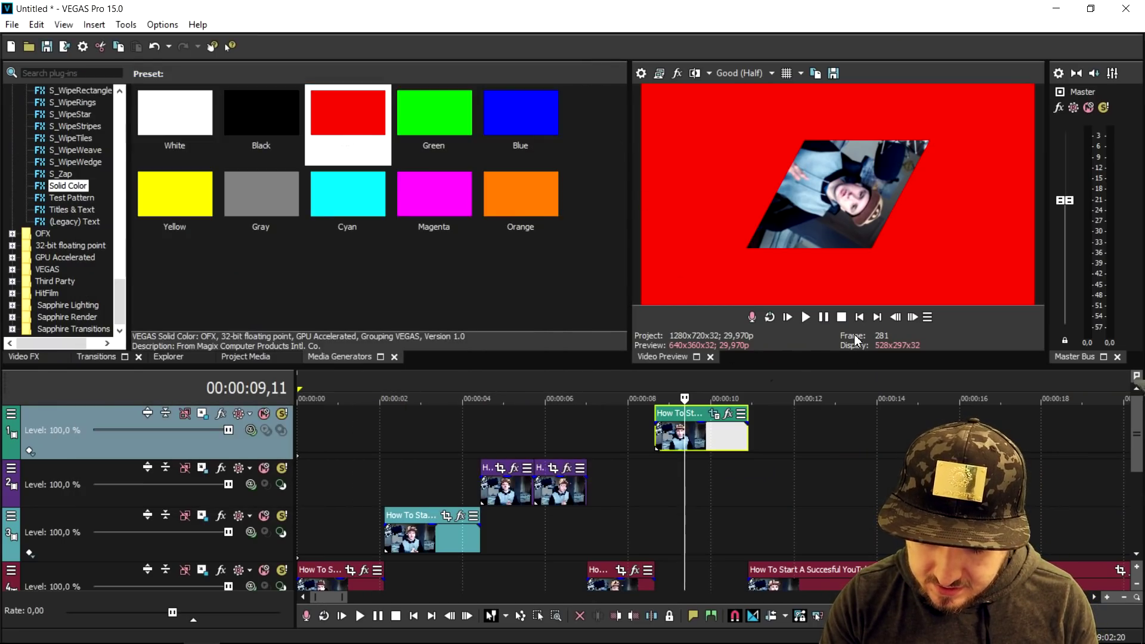
key("ctrl+Home")
key("space")
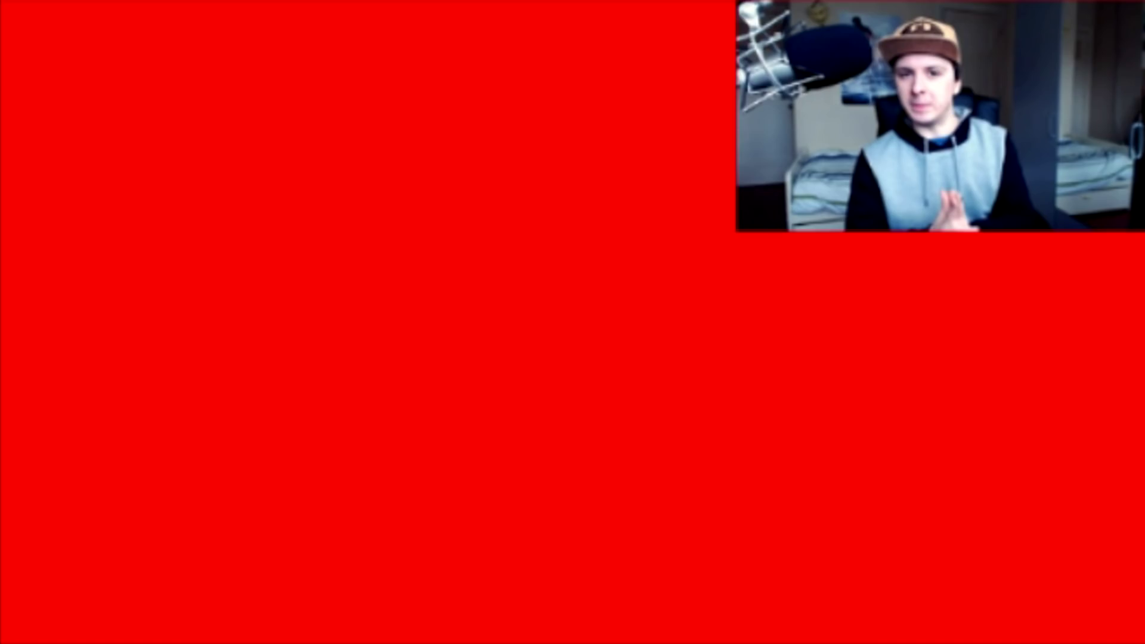